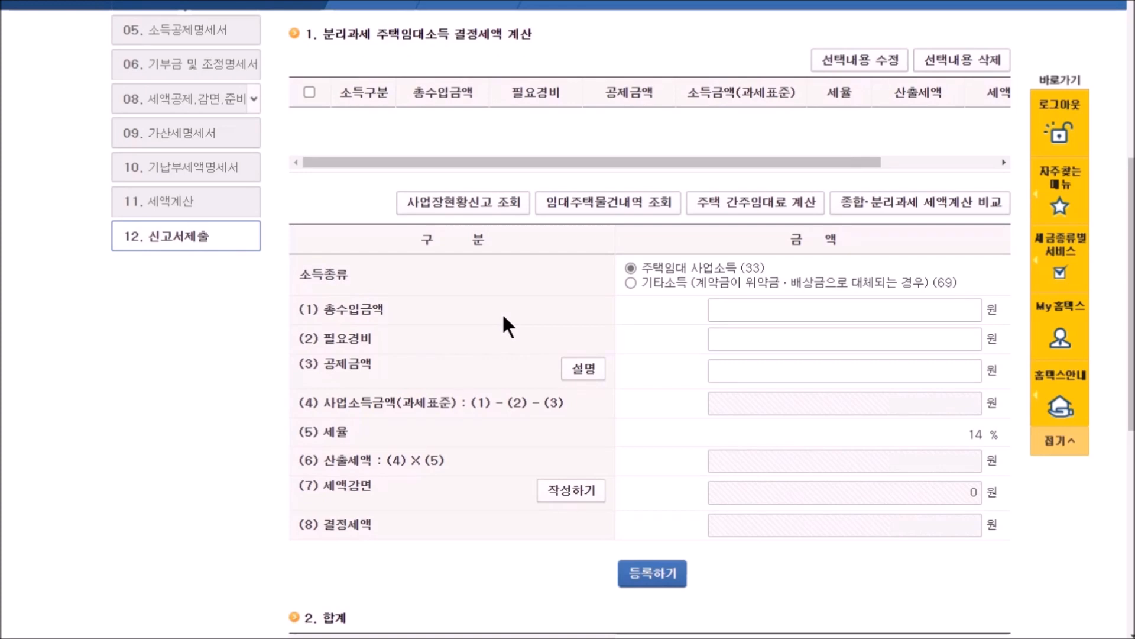
- Enter 20,000,000 won as gross income (총수입금액), 12,000,000 as necessary expenses (필요경비) and 0 as the deduction (공제금액)
text(20000000)
text(12000000)
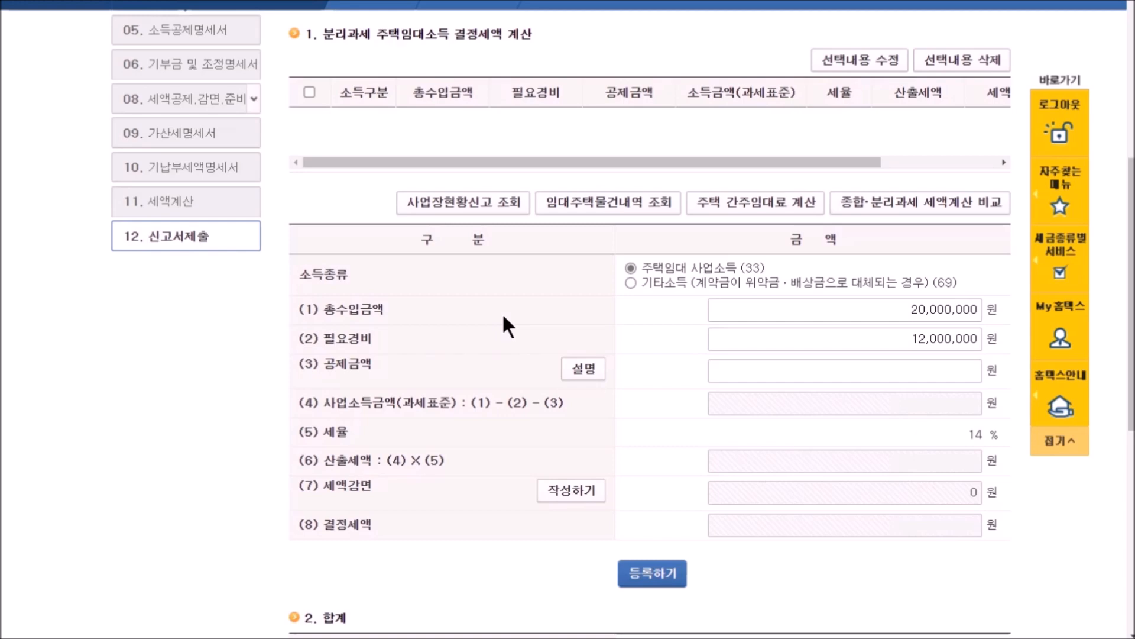
text(0)
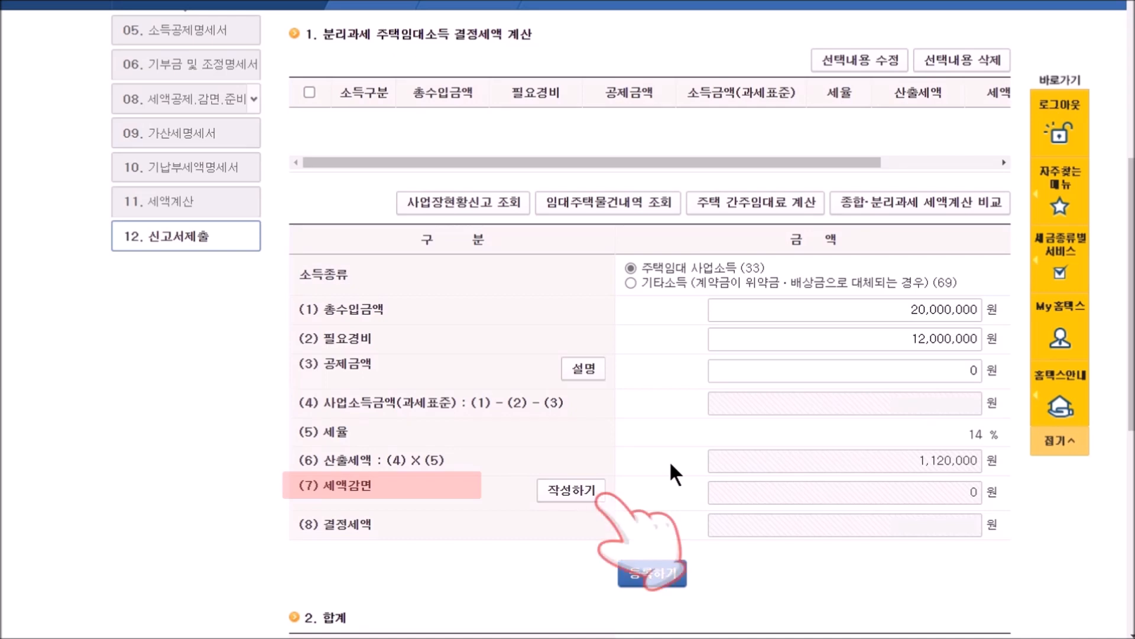
- Open the small-housing tax reduction application (세액감면) and confirm the business registration number for the applicant's business entry
click(581, 490)
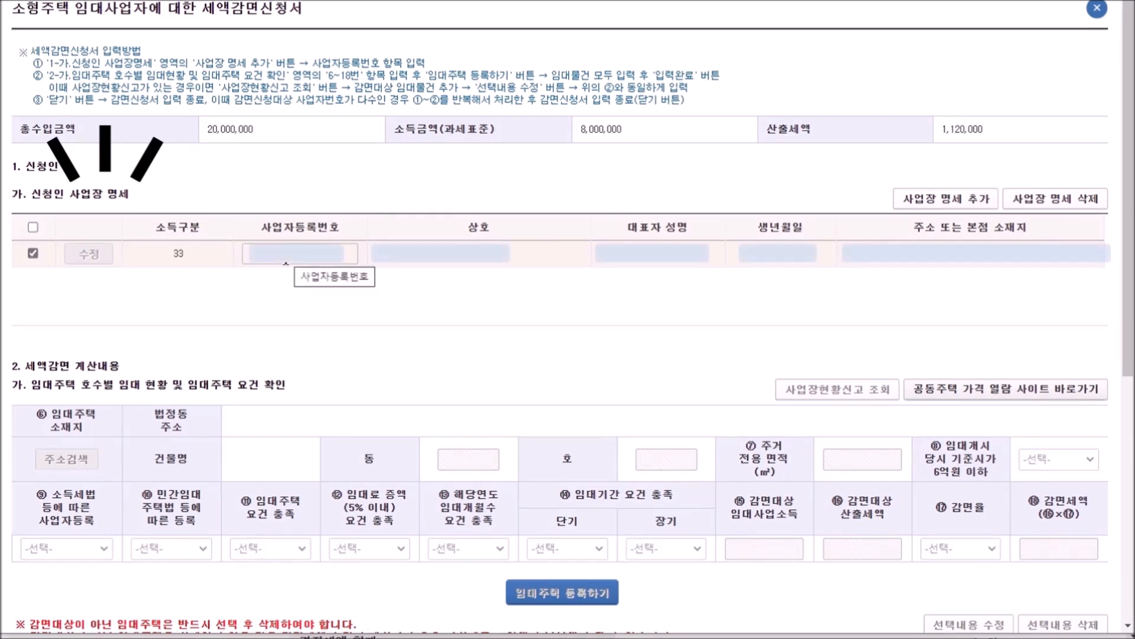
key(Return)
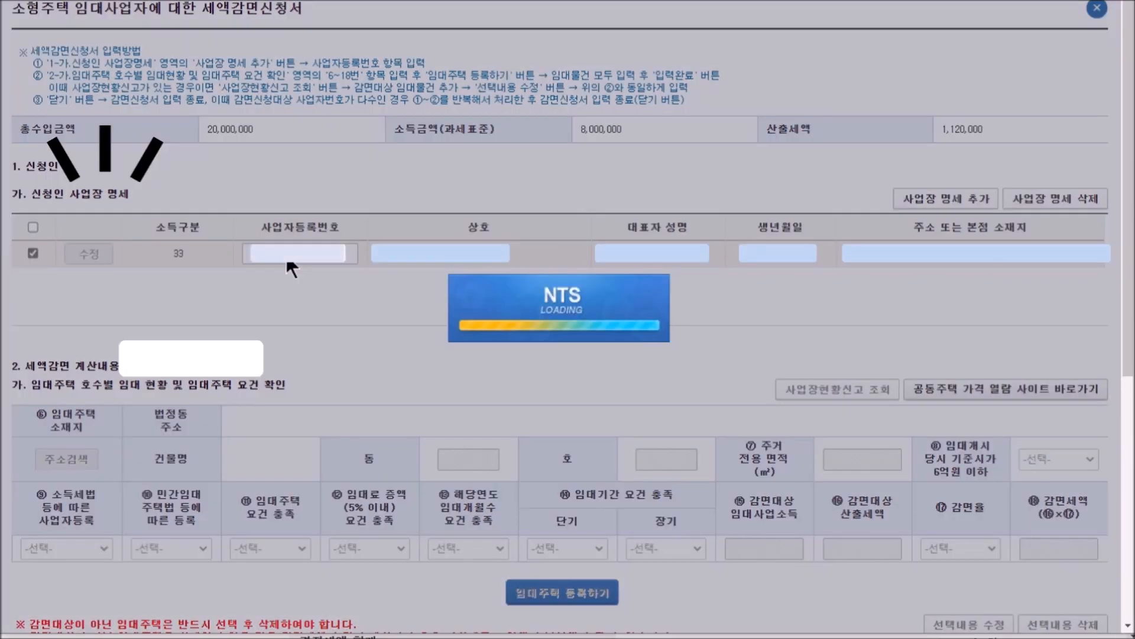
scroll(120, 329, down, 2)
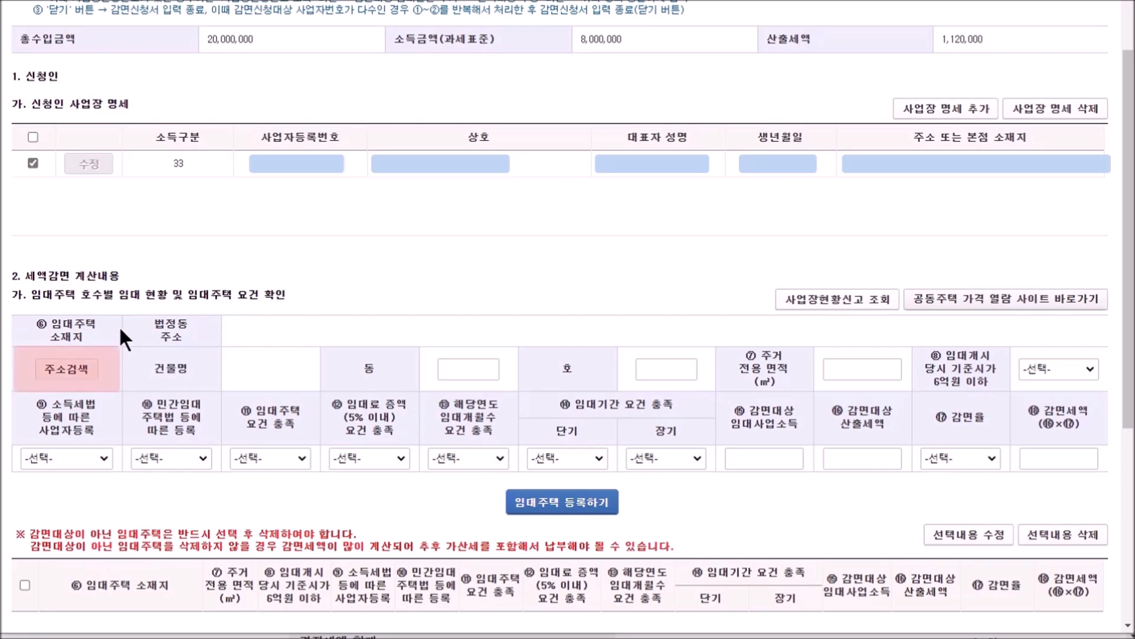
- Look up the rental house by its lot-number address (지번주소) and apply the matching address to the form
click(72, 369)
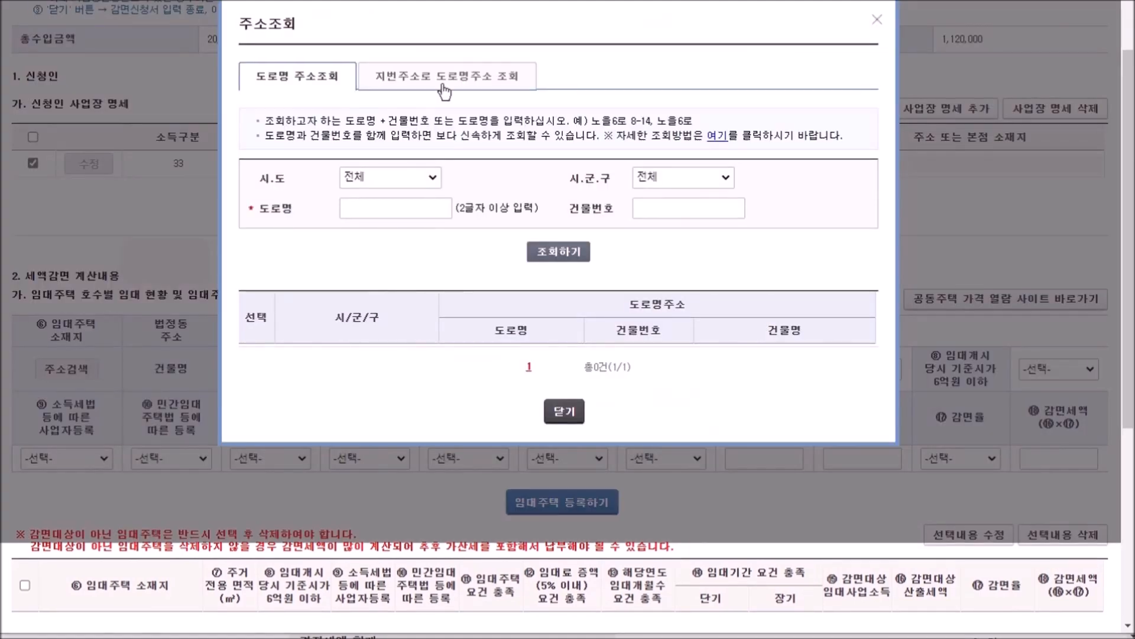
click(442, 84)
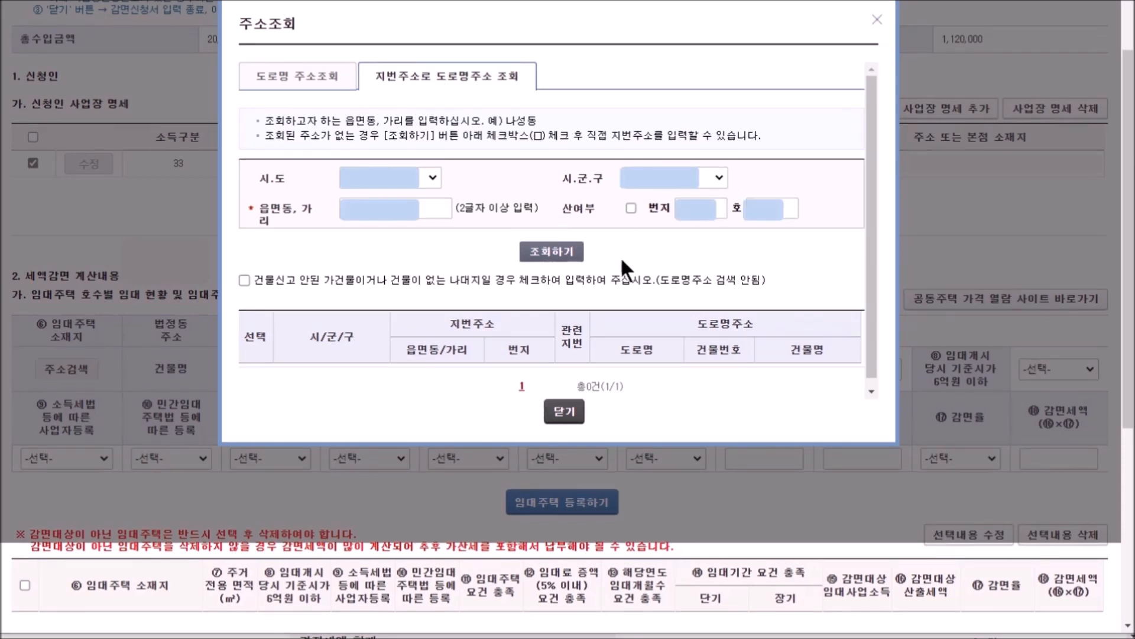
click(560, 255)
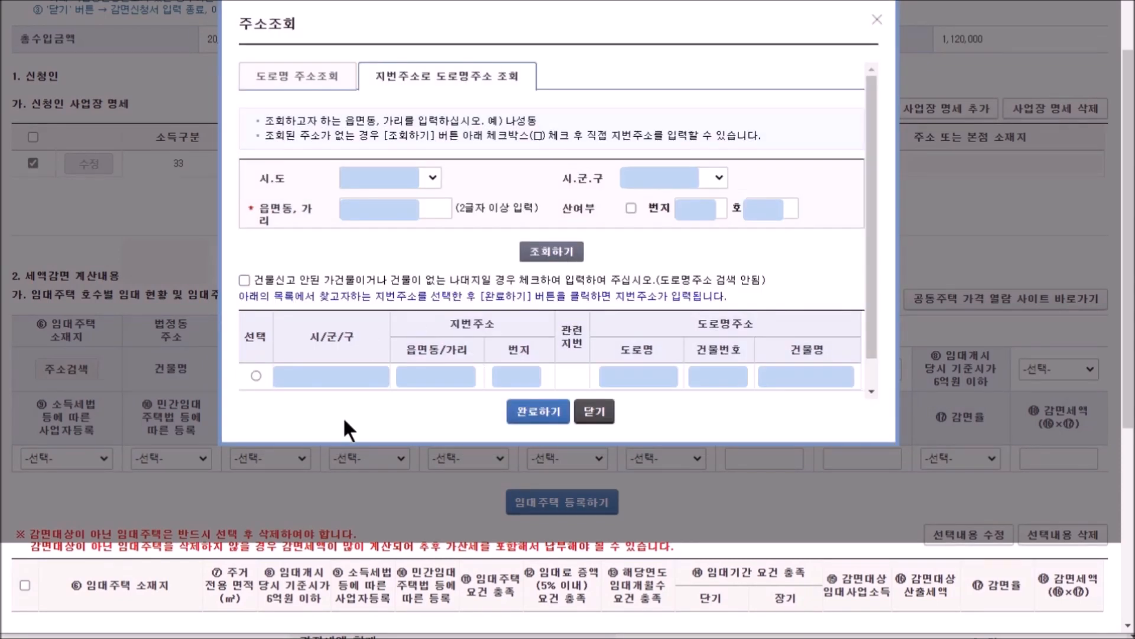
click(256, 374)
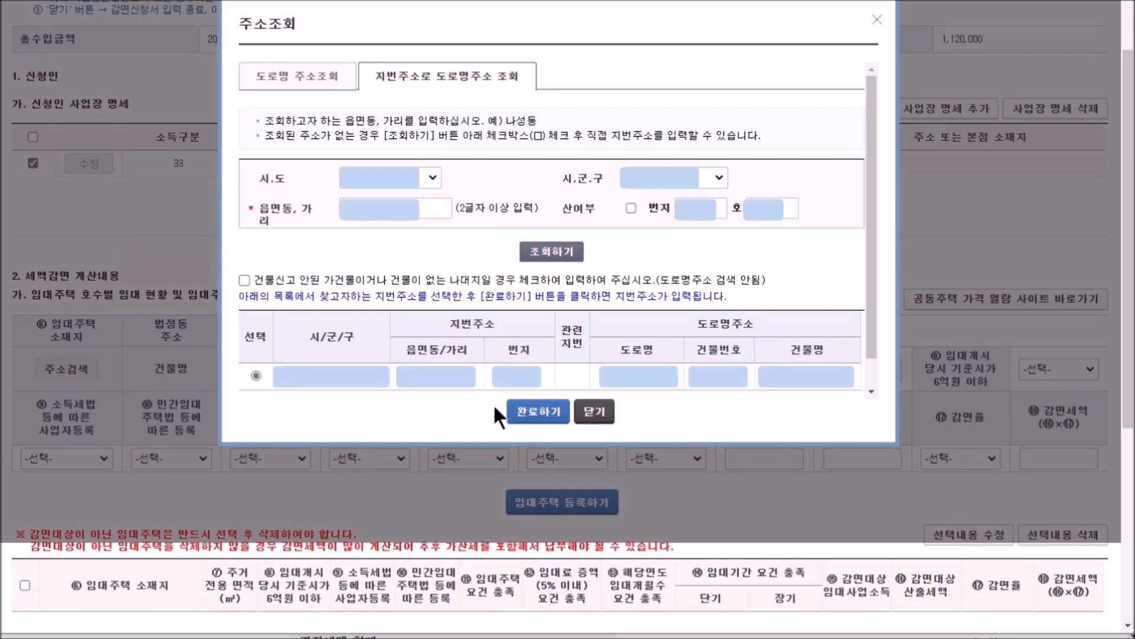
click(539, 412)
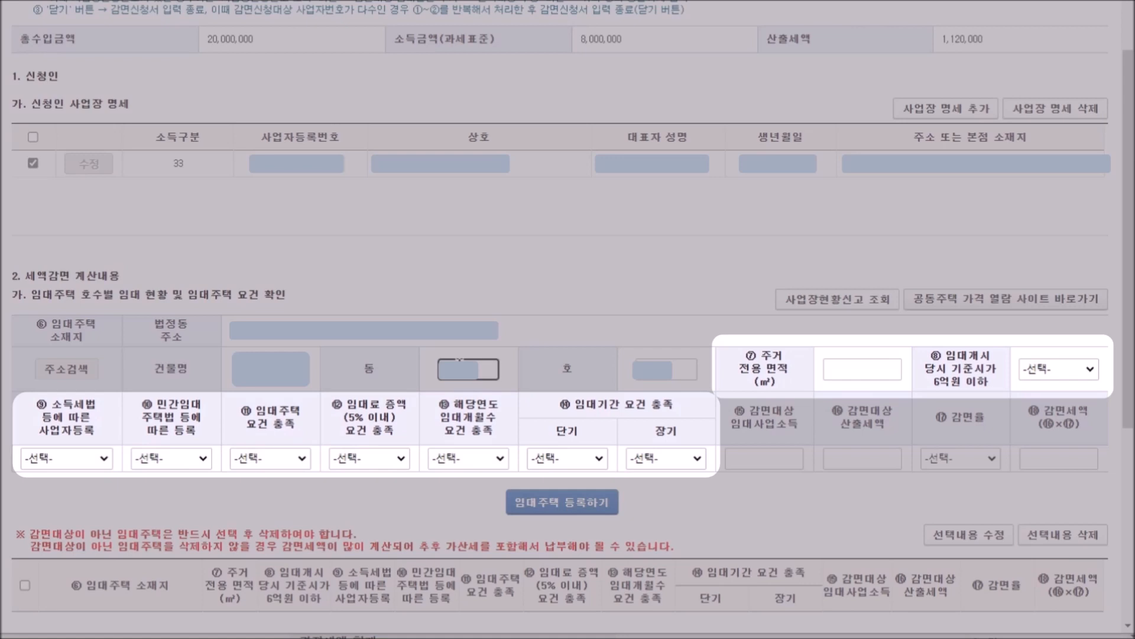
- Set the exclusive residential area to 39.84 ㎡ and the standard-price-under-600-million-won condition (기준시가 6억원 이하) to 여
click(850, 369)
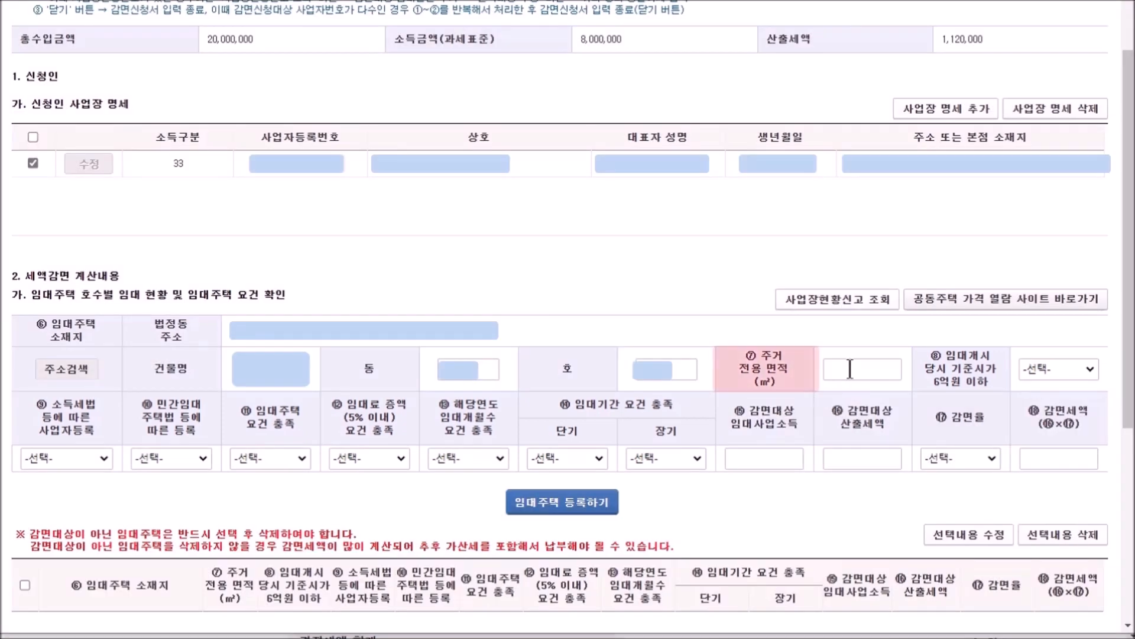
text(39.84)
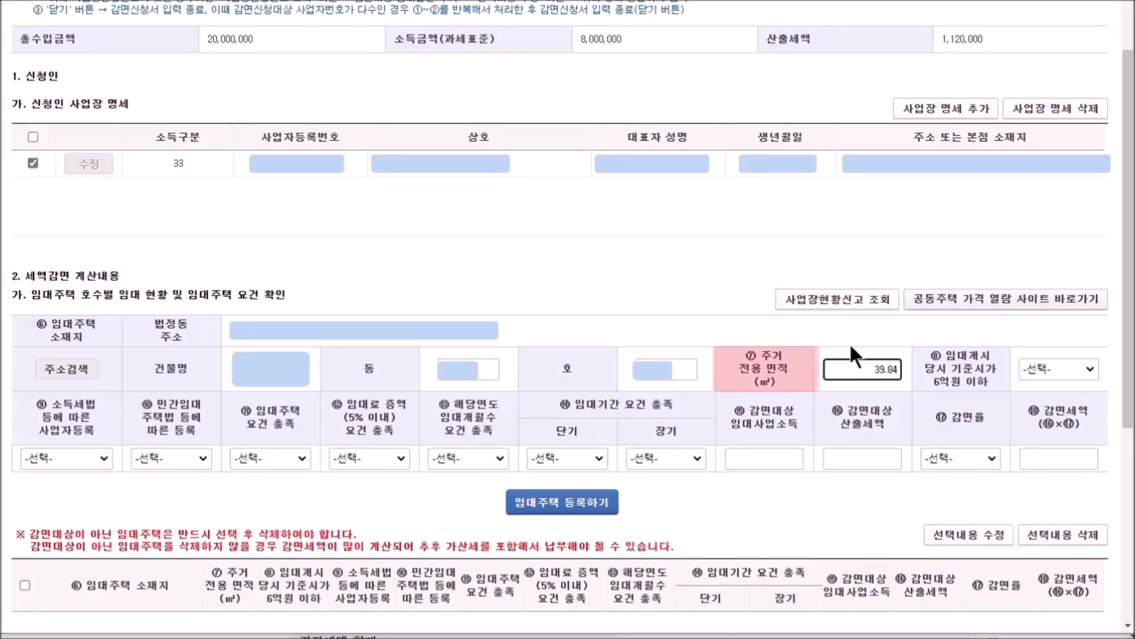
key(Tab)
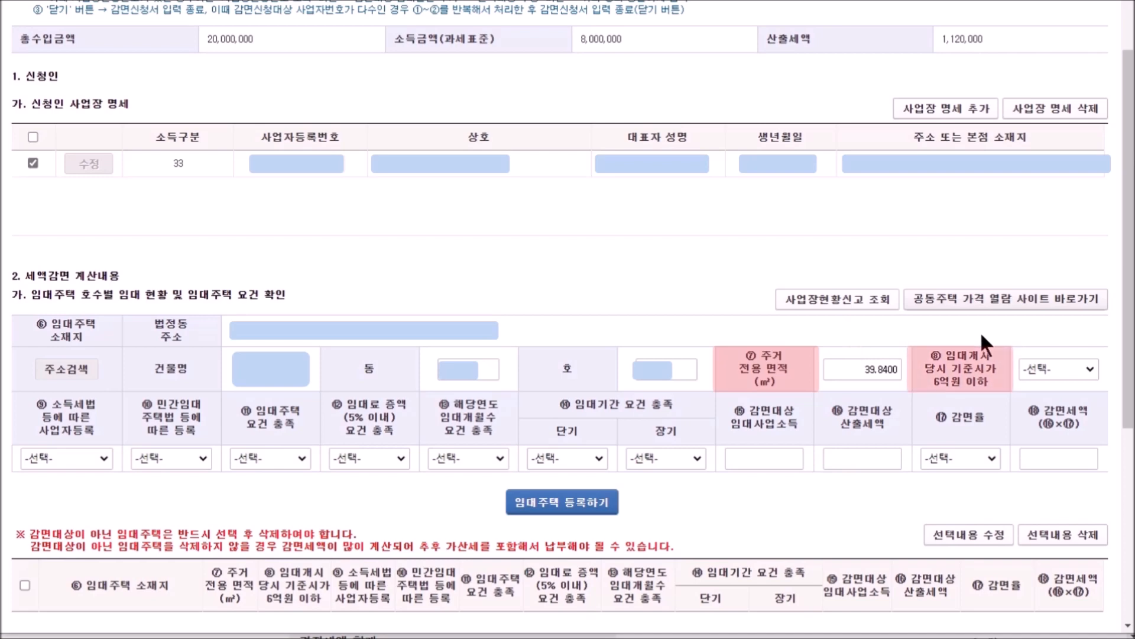
click(1090, 369)
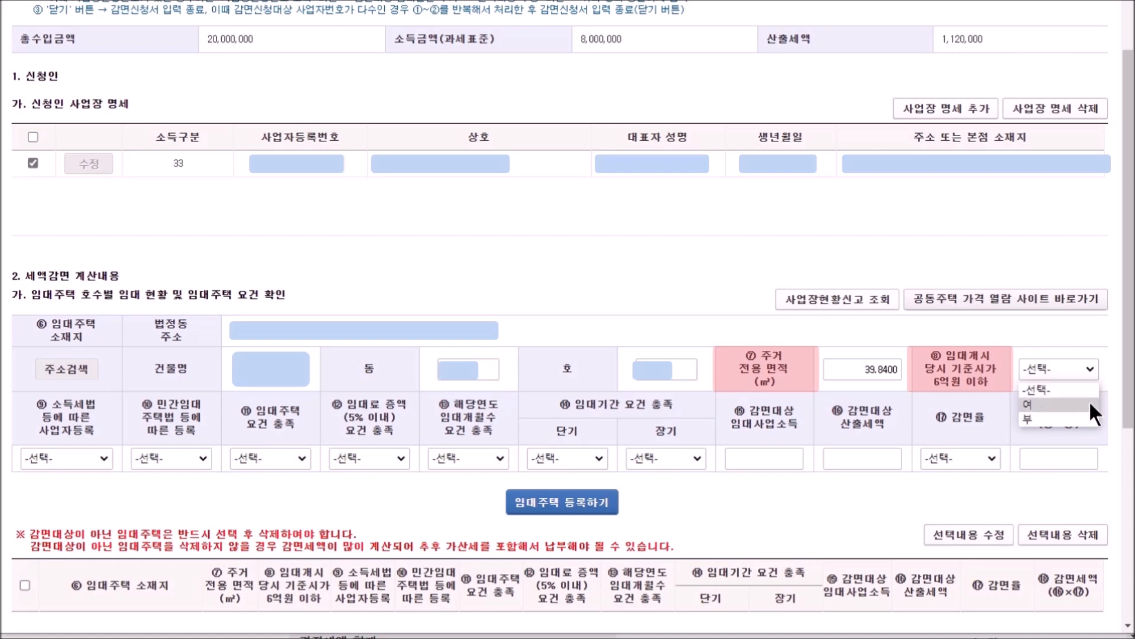
click(1088, 401)
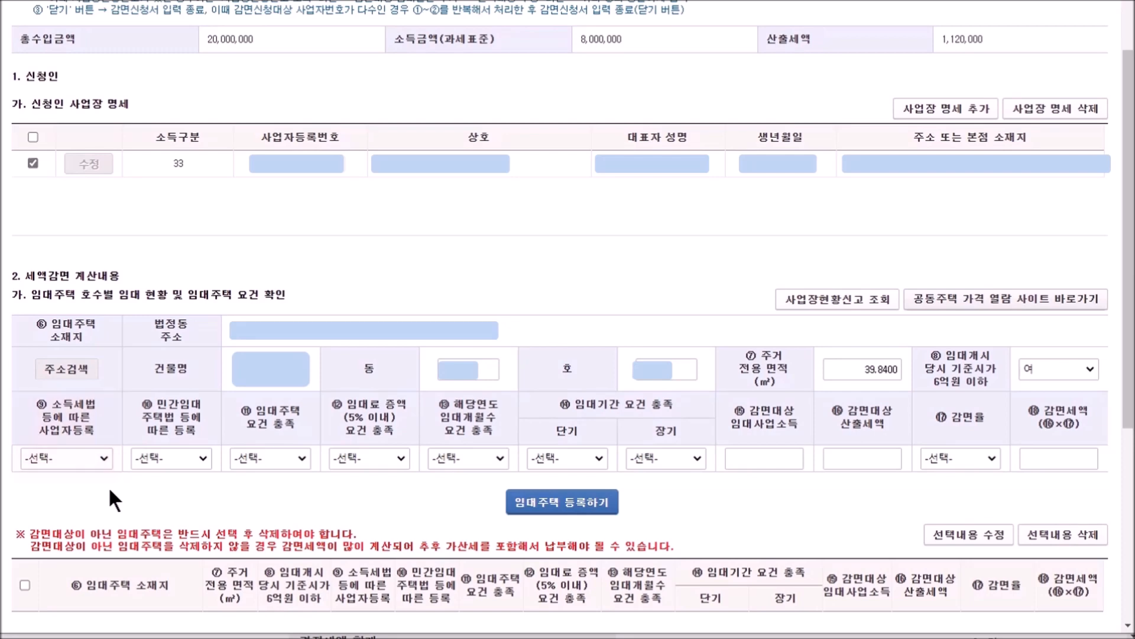
- Set the income tax business registration (소득세법 등에 따른 사업자등록) to 여 and the private rental housing registration to 장기
click(102, 458)
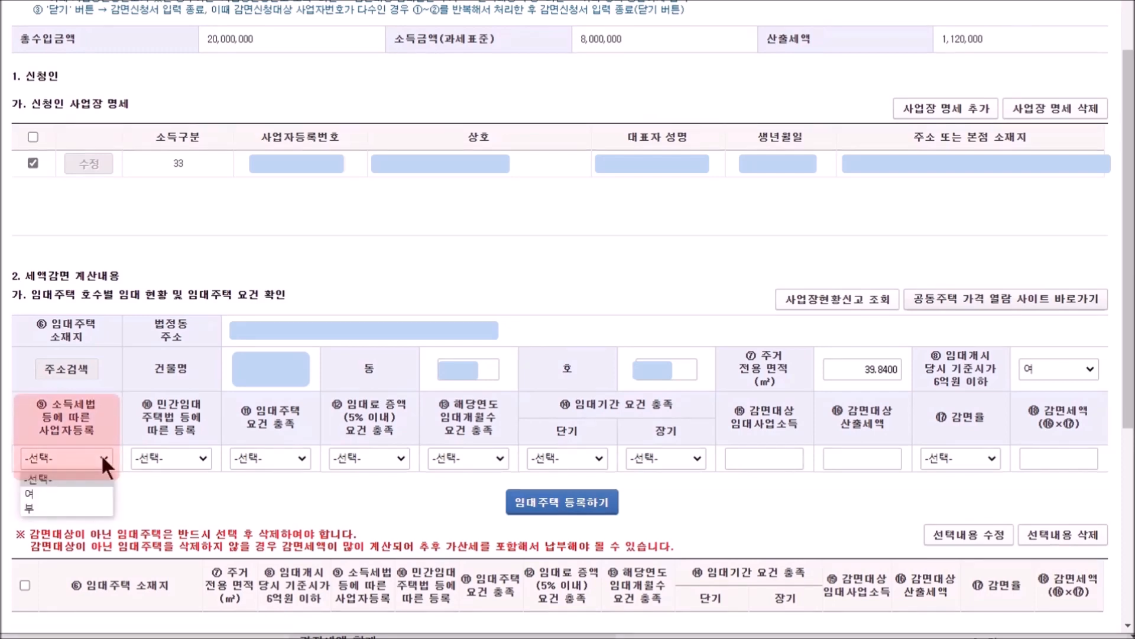
click(98, 492)
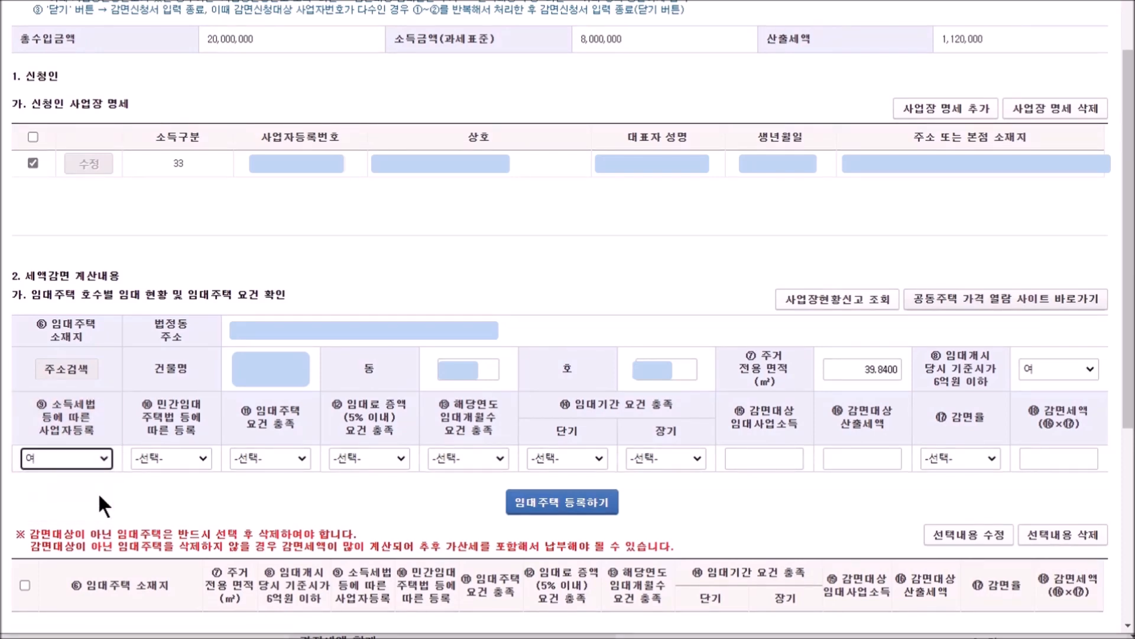
click(203, 457)
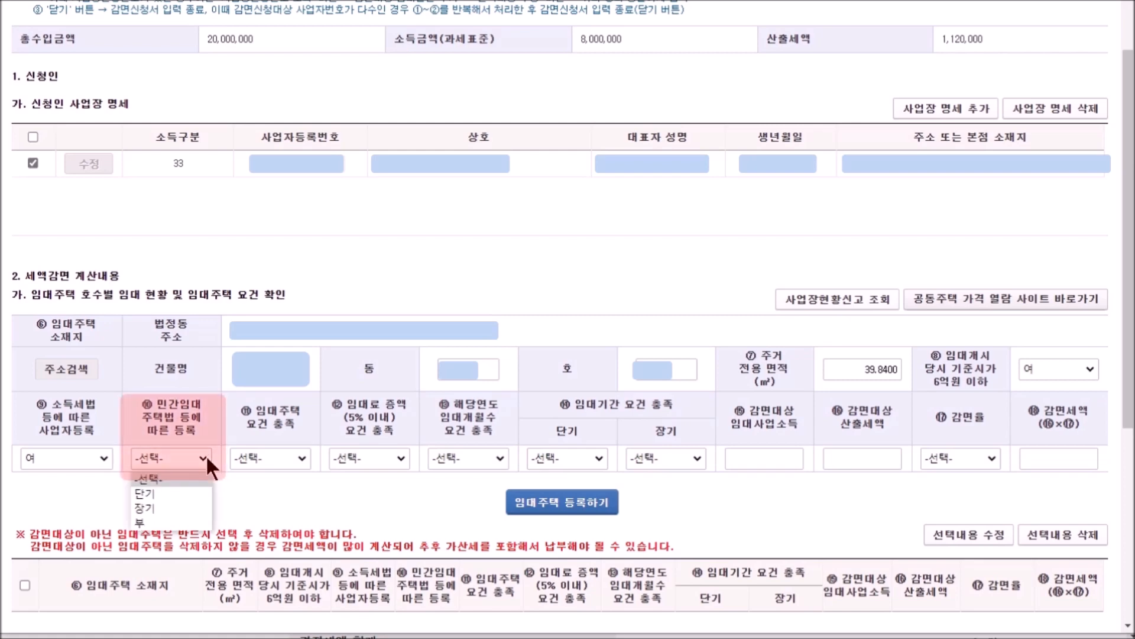
click(195, 507)
- Set the rental-house, 5% rent-increase, rental-months and long-term period requirements to 여, and the short-term period requirement to 부
click(300, 457)
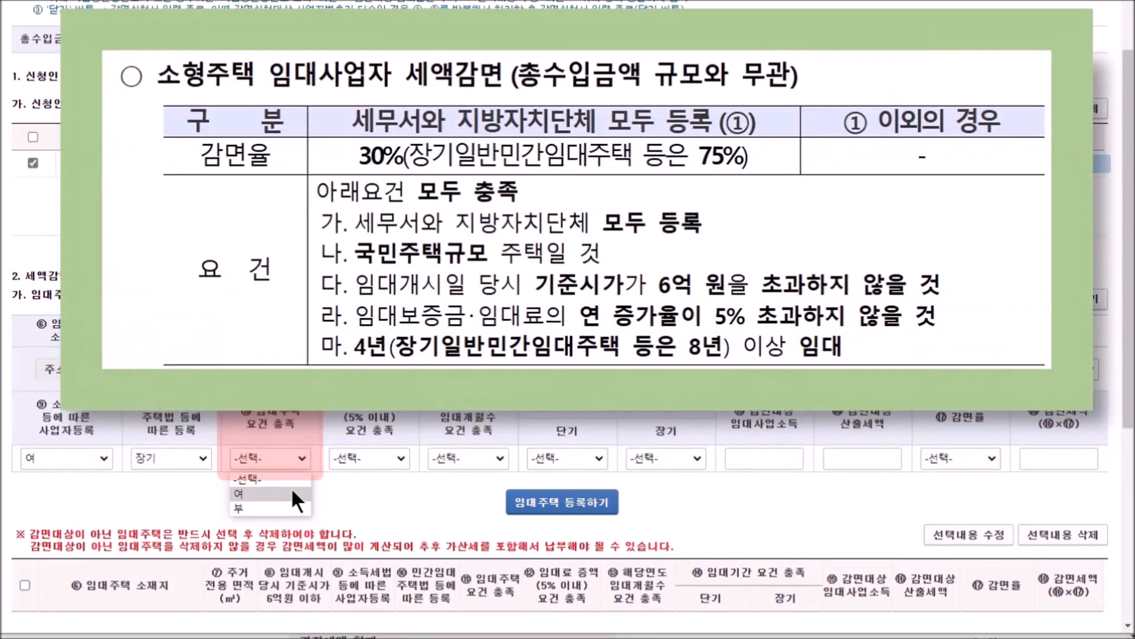
click(292, 490)
click(399, 456)
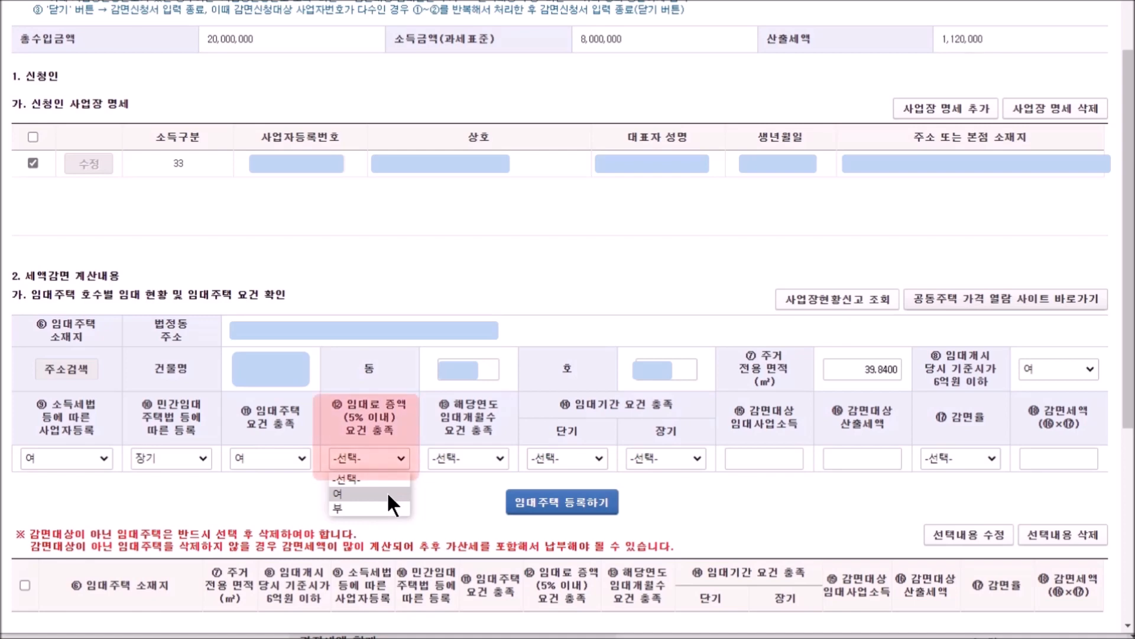
click(388, 494)
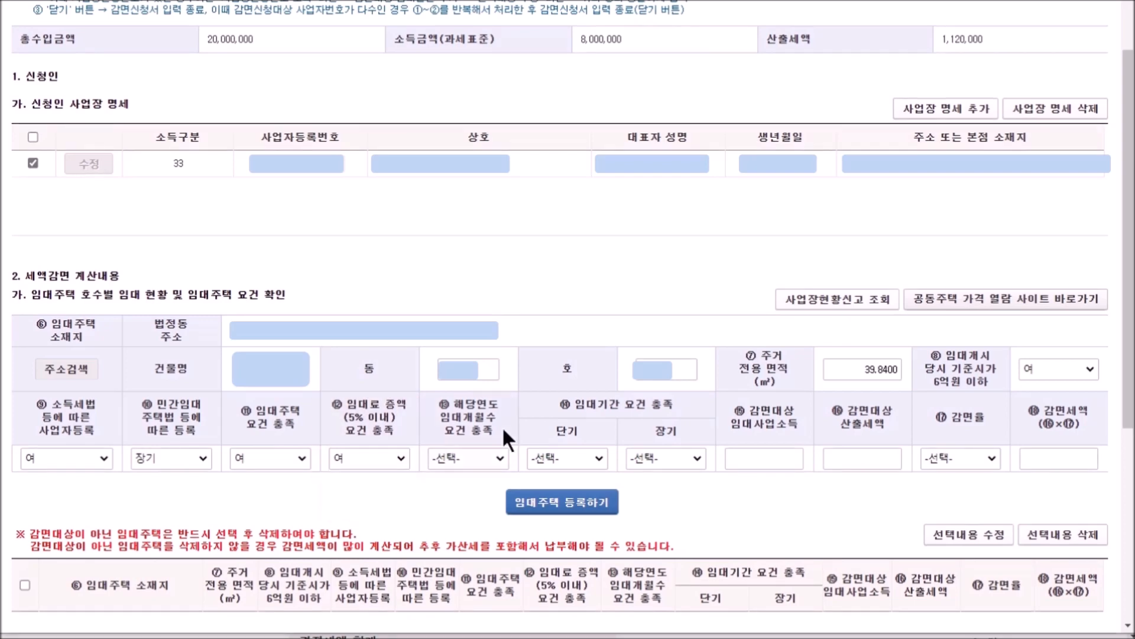
click(498, 460)
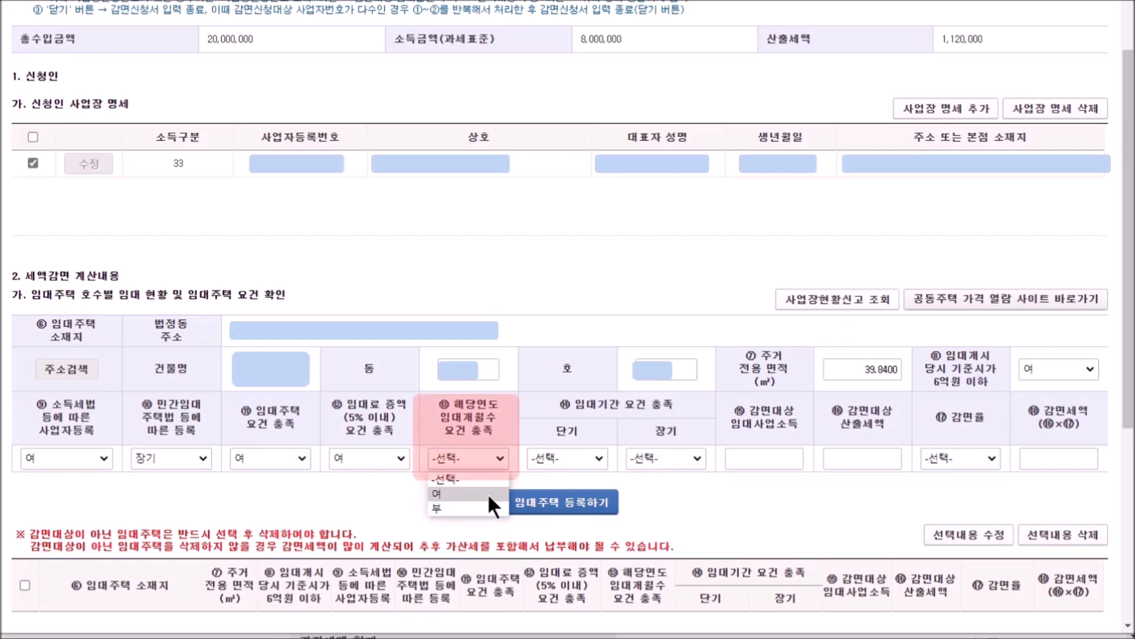
click(487, 492)
click(596, 457)
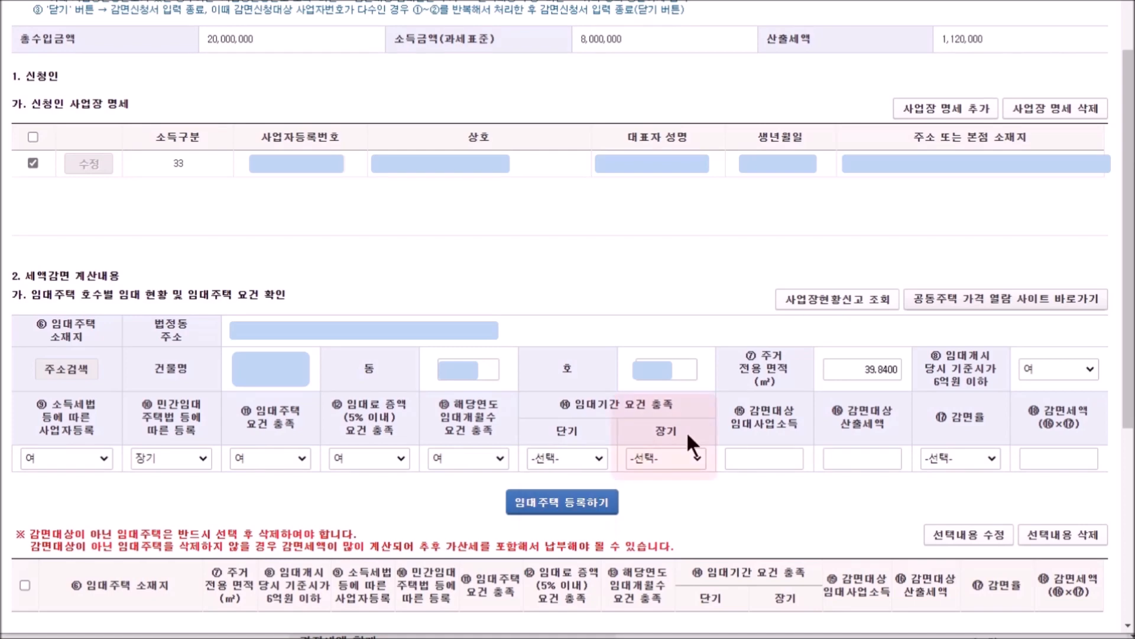
click(696, 457)
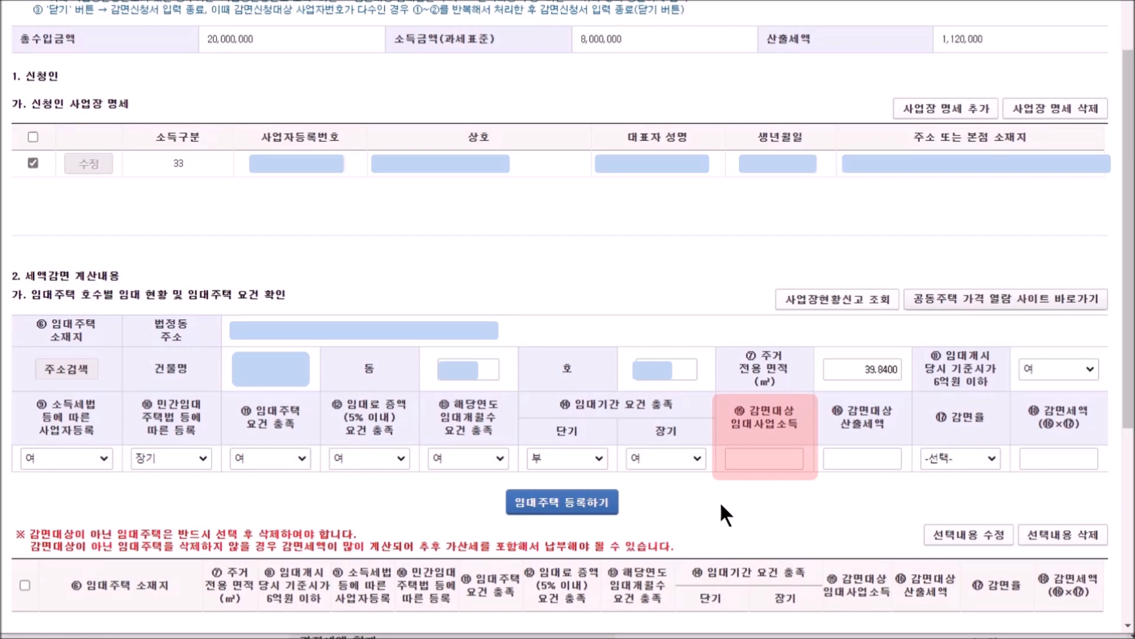
- Enter 8,000,000 as the rental income eligible for reduction (감면대상 임대사업소득) and set the reduction rate to 장기 75%
click(794, 464)
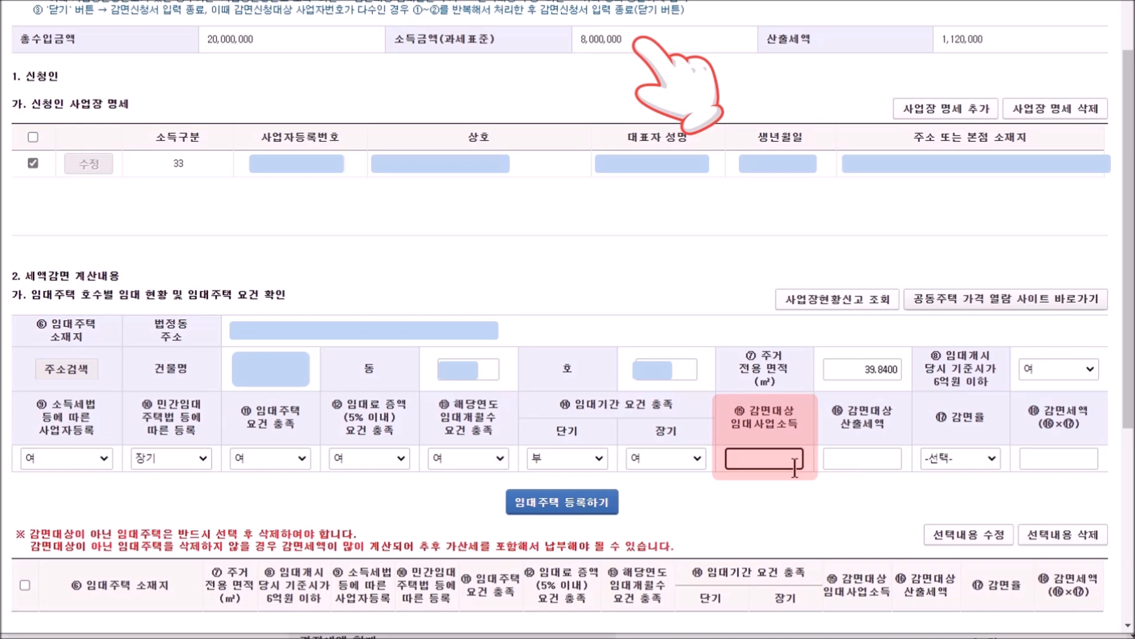
text(0000000)
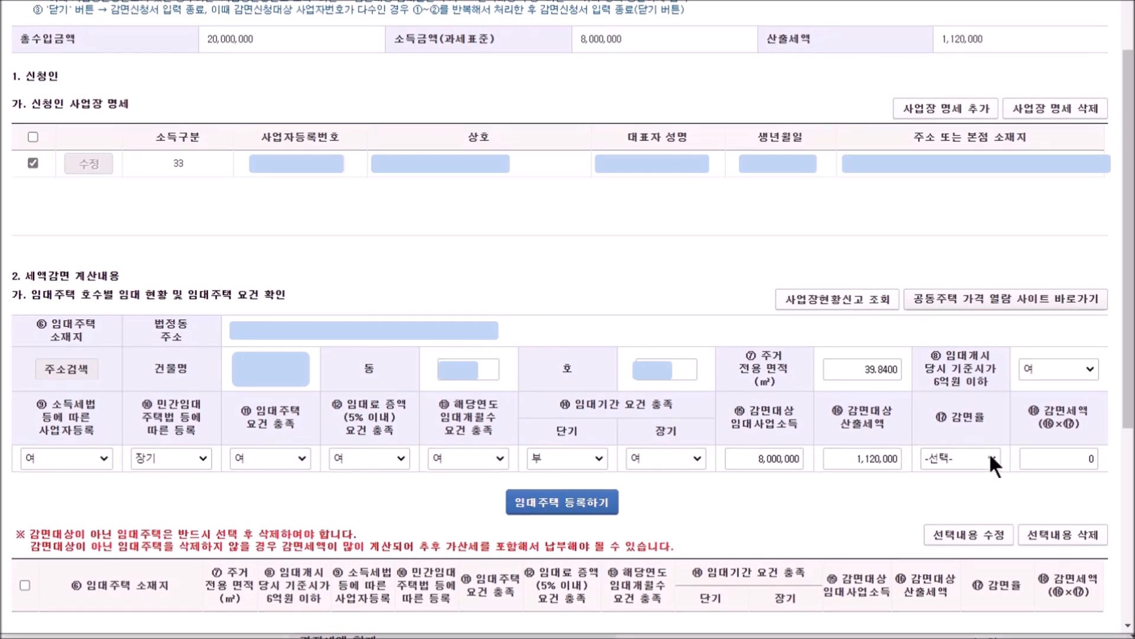
click(990, 457)
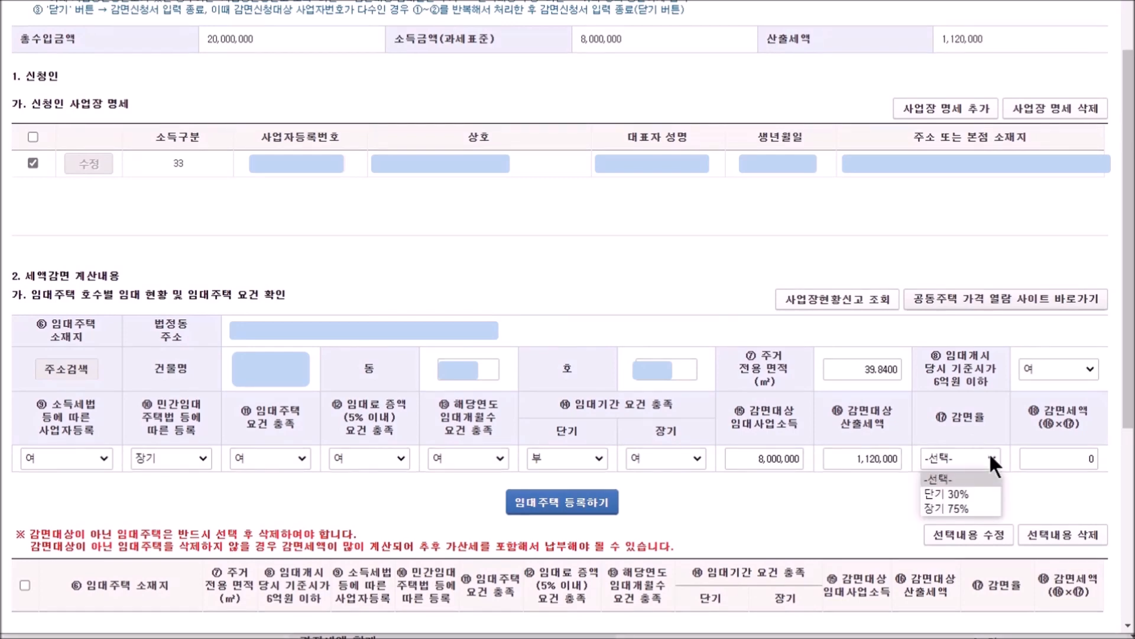
click(985, 503)
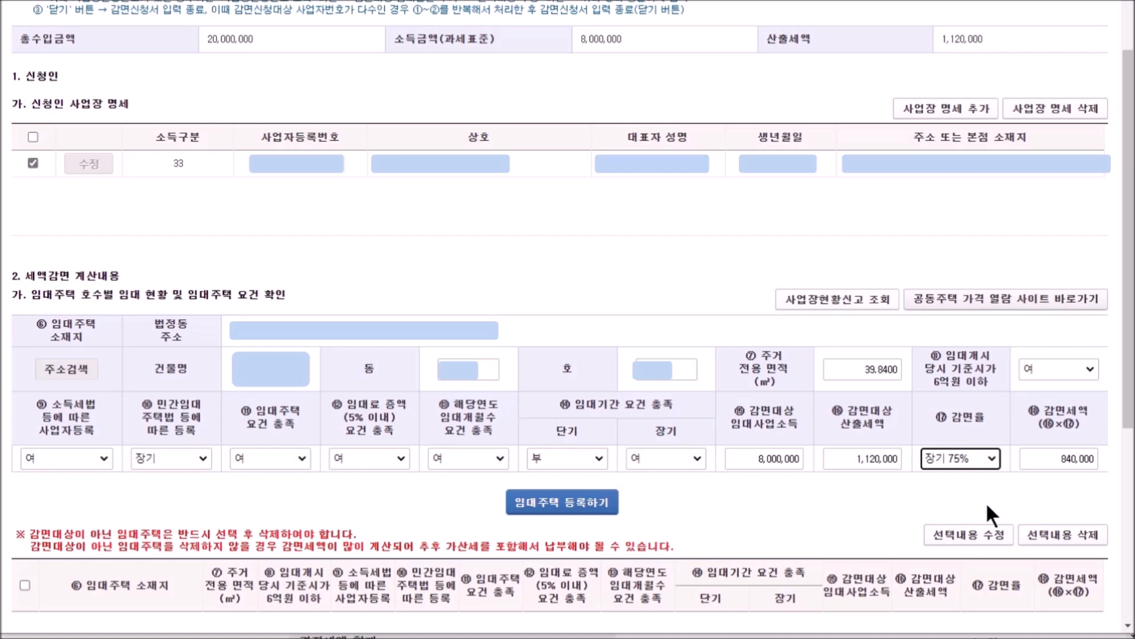
- Register the rental house in the reduction list and submit the application as completely entered (입력완료)
scroll(985, 501, down, 3)
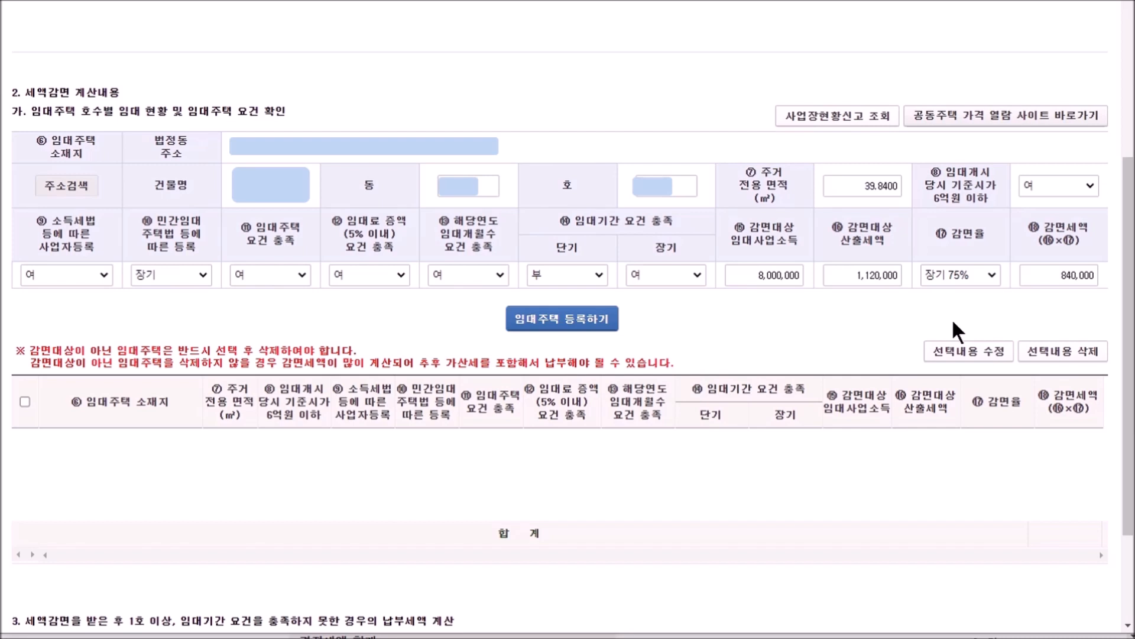
click(599, 322)
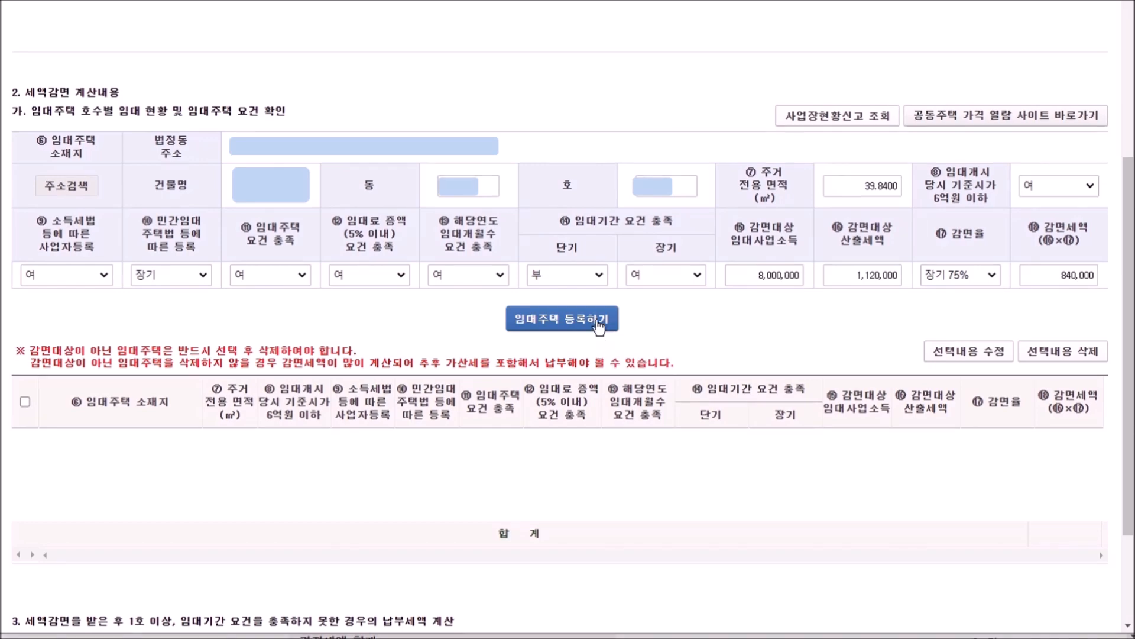
scroll(266, 362, down, 2)
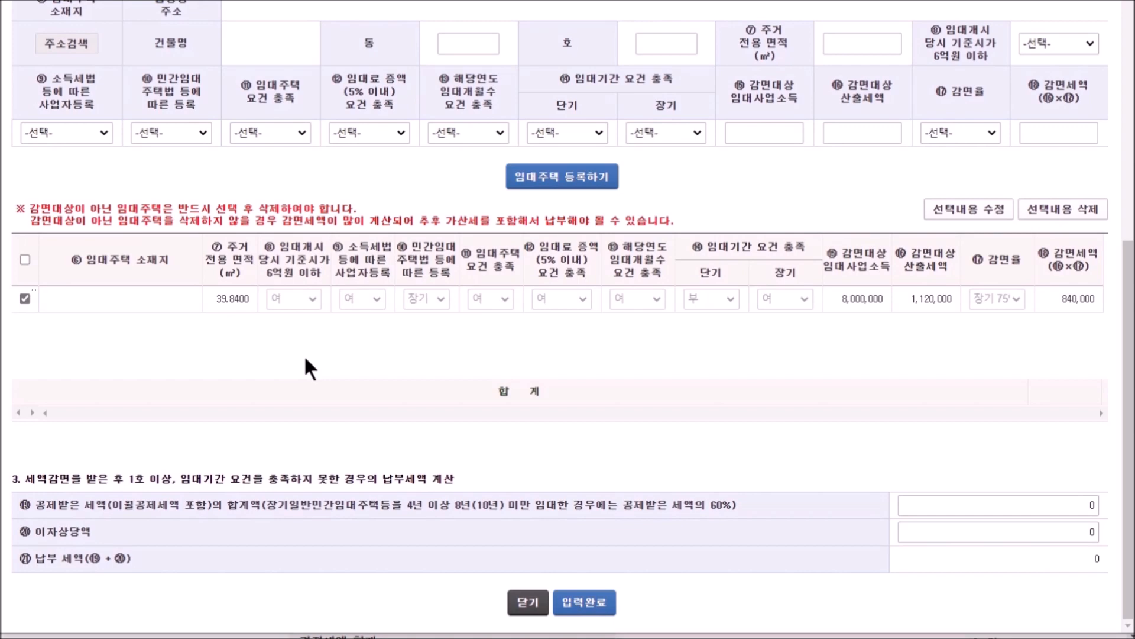
click(599, 605)
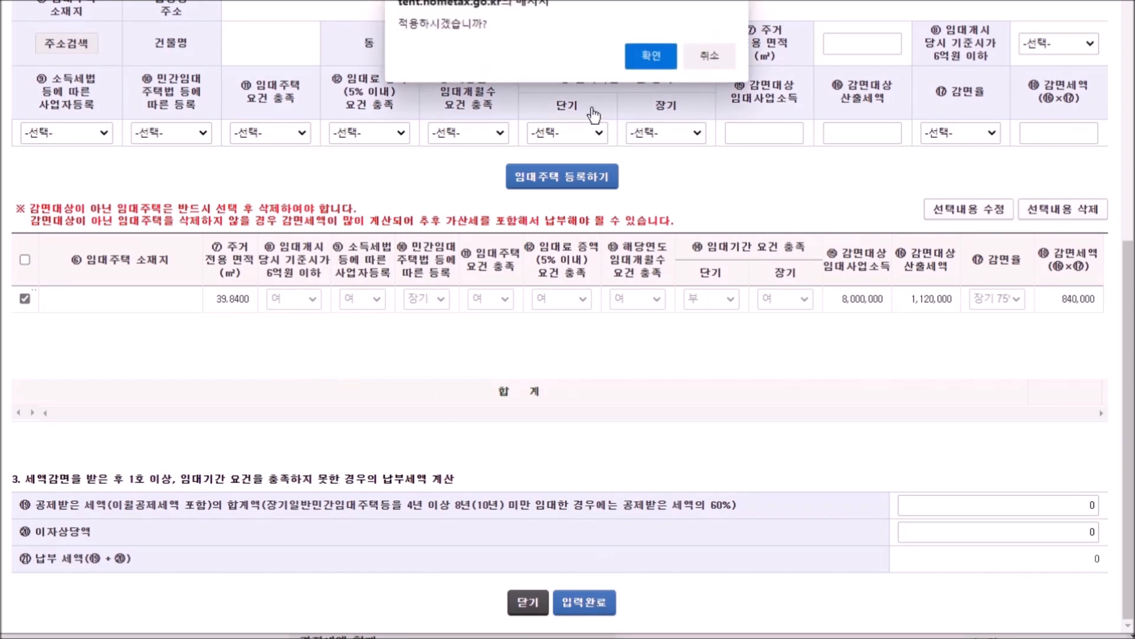